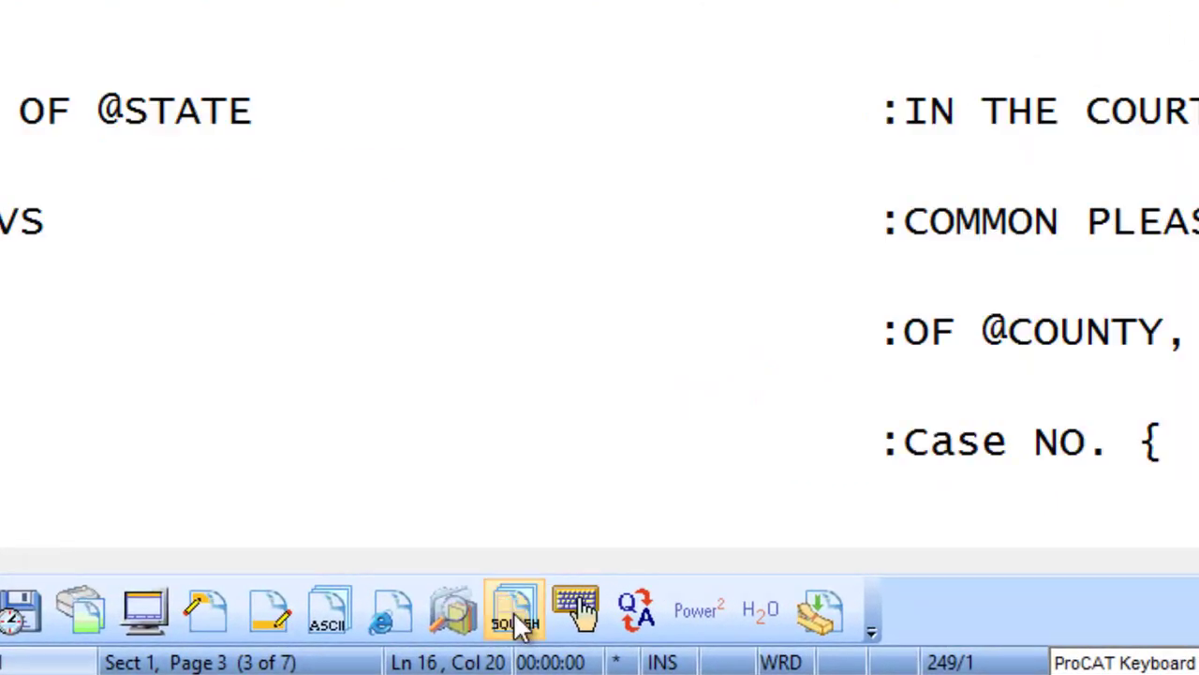
Set condensed printing to print the last 1 page full sized and save the settings
{"action": "left_click", "coordinate": [520, 626]}
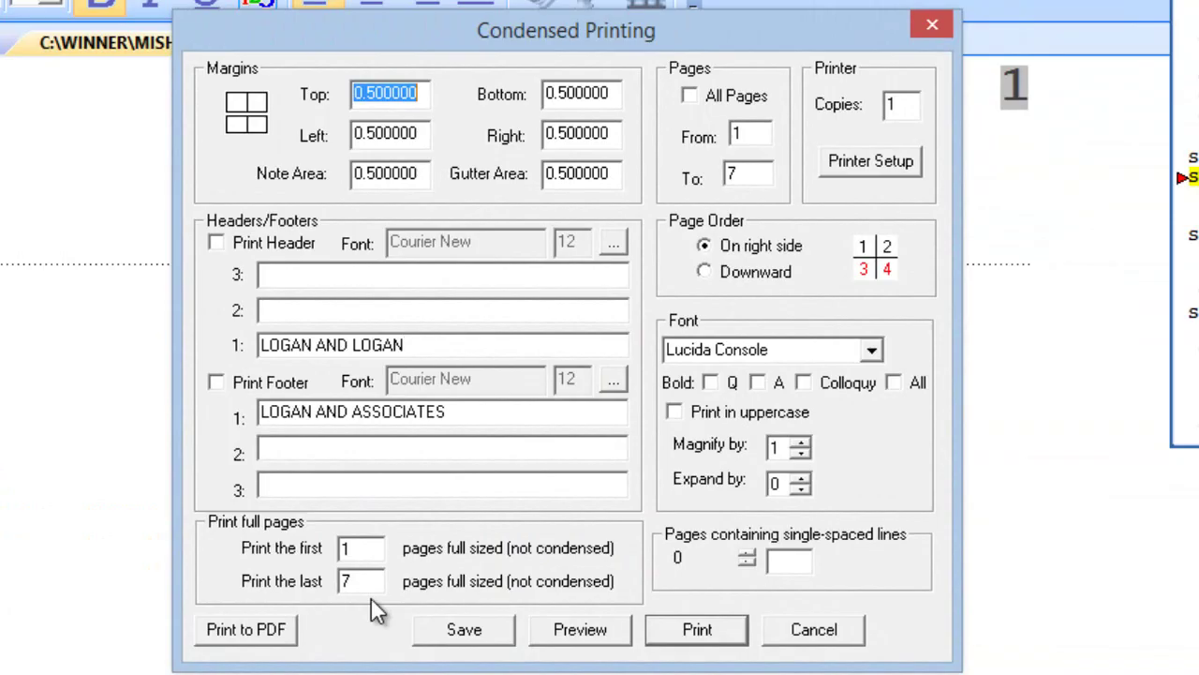
{"action": "left_click_drag", "start_coordinate": [365, 583], "coordinate": [319, 584]}
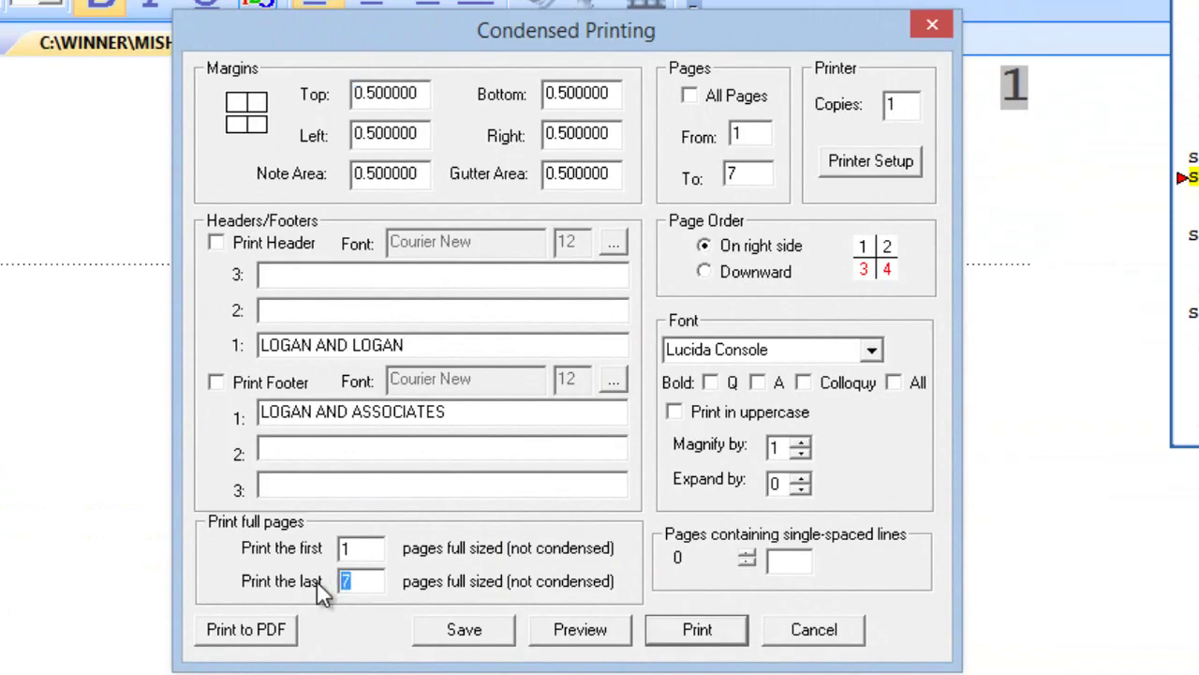
{"action": "key", "text": "BackSpace"}
{"action": "type", "text": "7"}
{"action": "left_click_drag", "start_coordinate": [357, 580], "coordinate": [338, 583]}
{"action": "type", "text": "1"}
{"action": "left_click", "coordinate": [458, 644]}
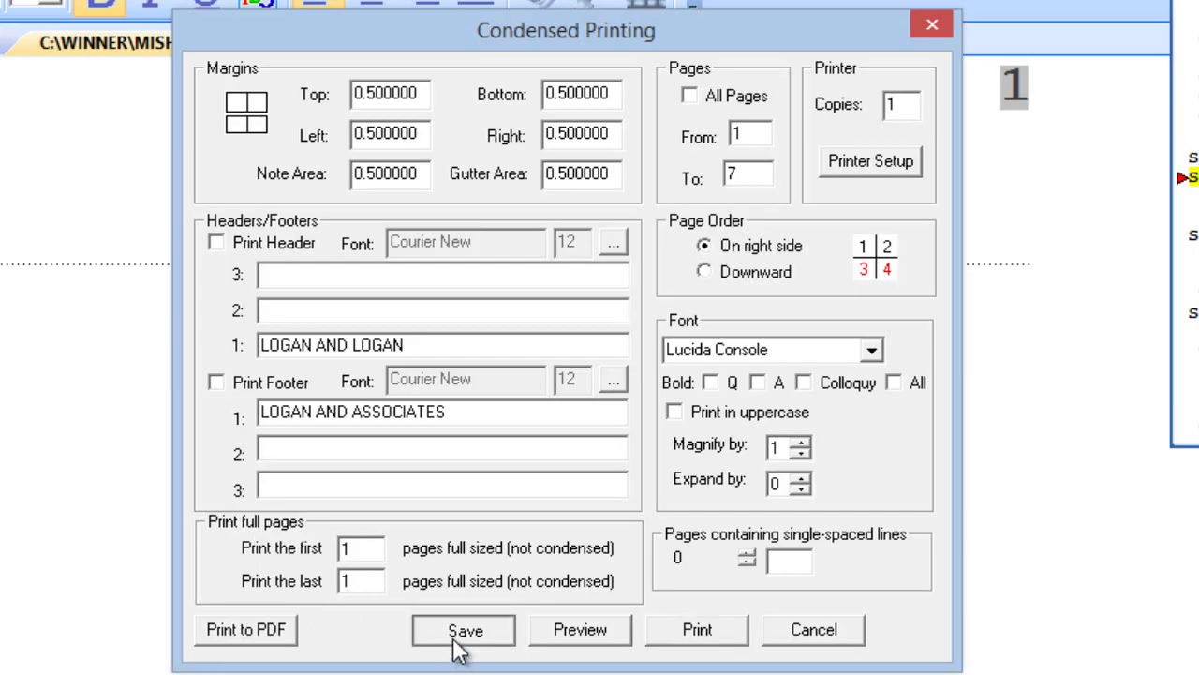
Print the condensed transcript to a PDF file named DEMOSAMPLE2017A.PDF on the Desktop
{"action": "left_click", "coordinate": [240, 633]}
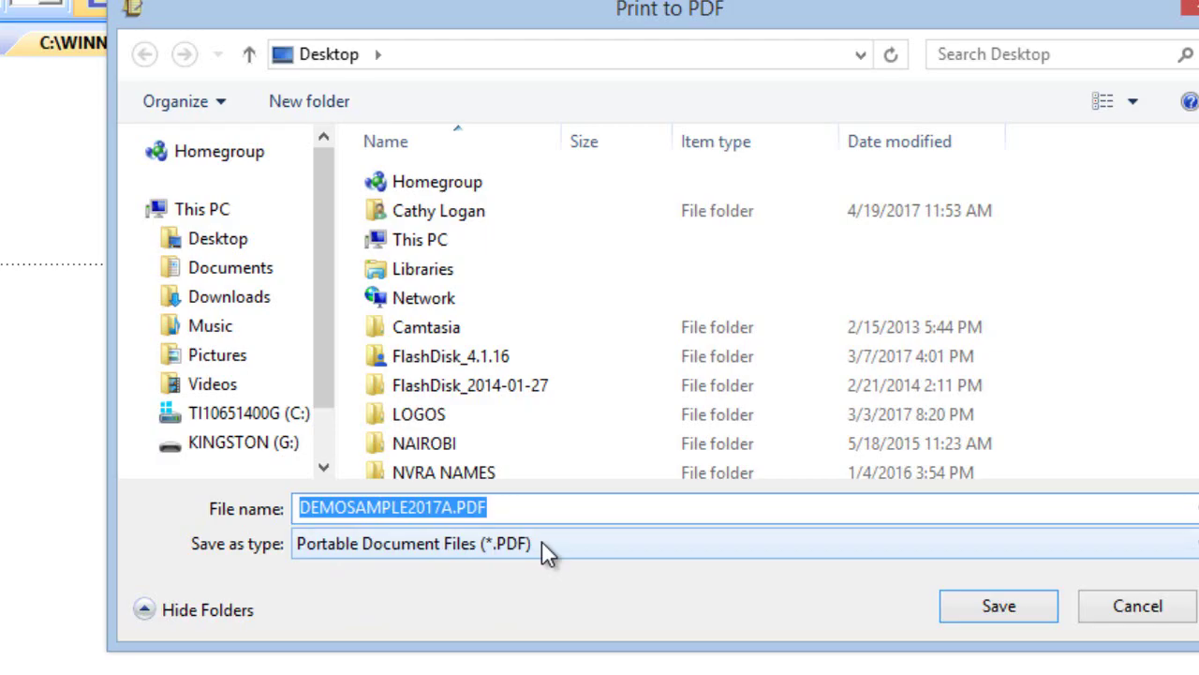
{"action": "left_click", "coordinate": [1196, 543]}
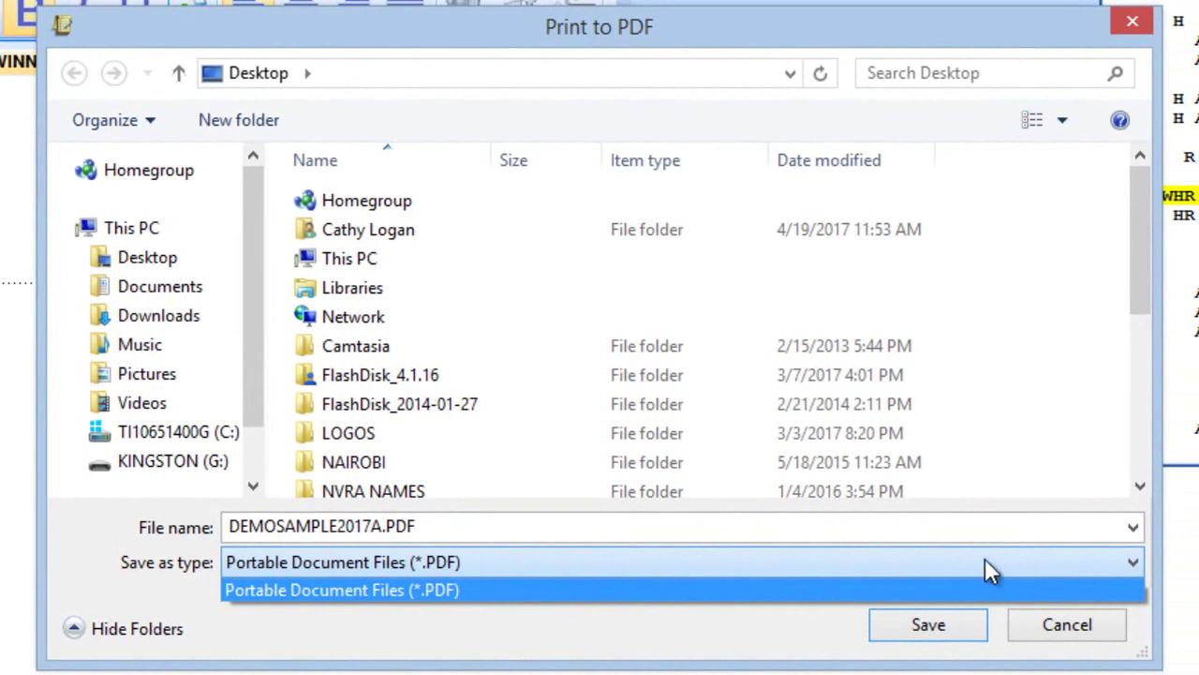
{"action": "left_click", "coordinate": [646, 567]}
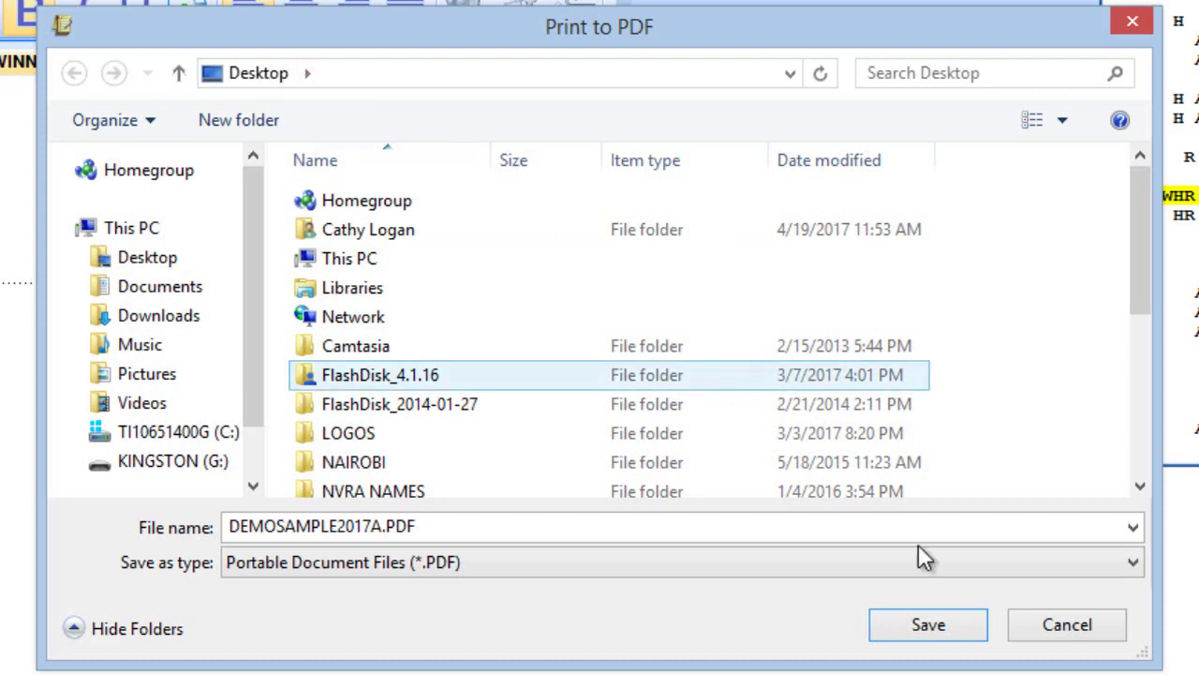
{"action": "left_click", "coordinate": [928, 626]}
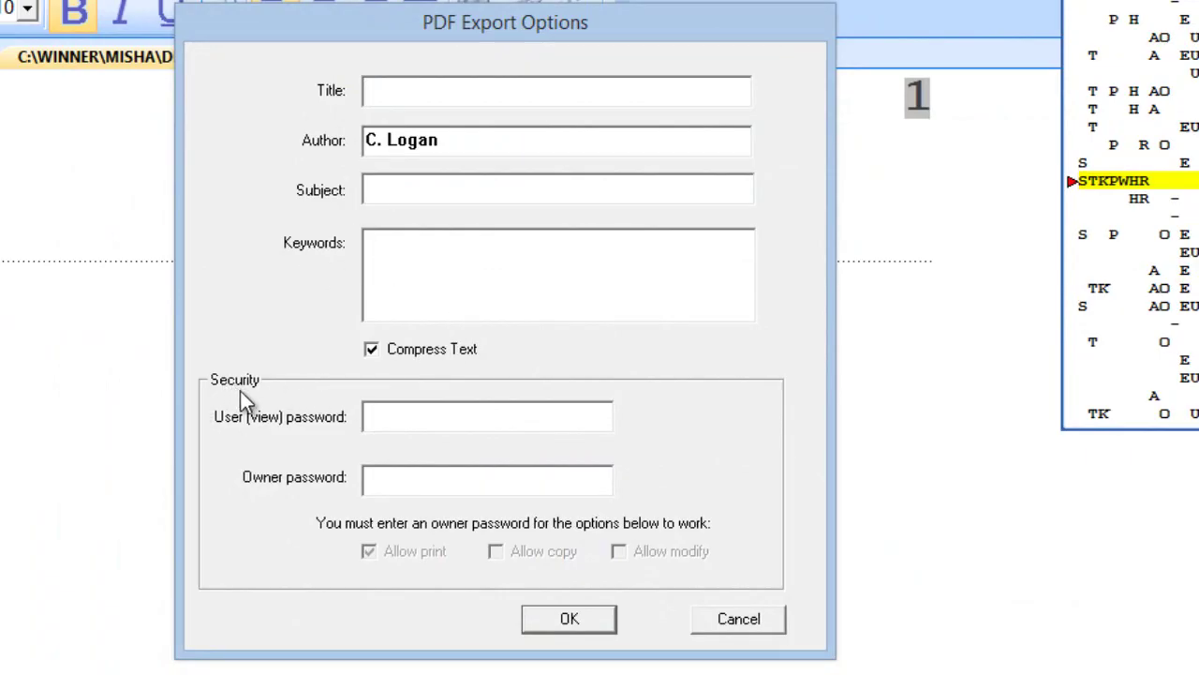
Enter a user (view) password and an owner password for the PDF, toggle the Allow print permission, and confirm the export options
{"action": "left_click", "coordinate": [459, 416]}
{"action": "type", "text": "****"}
{"action": "left_click", "coordinate": [387, 478]}
{"action": "type", "text": "******"}
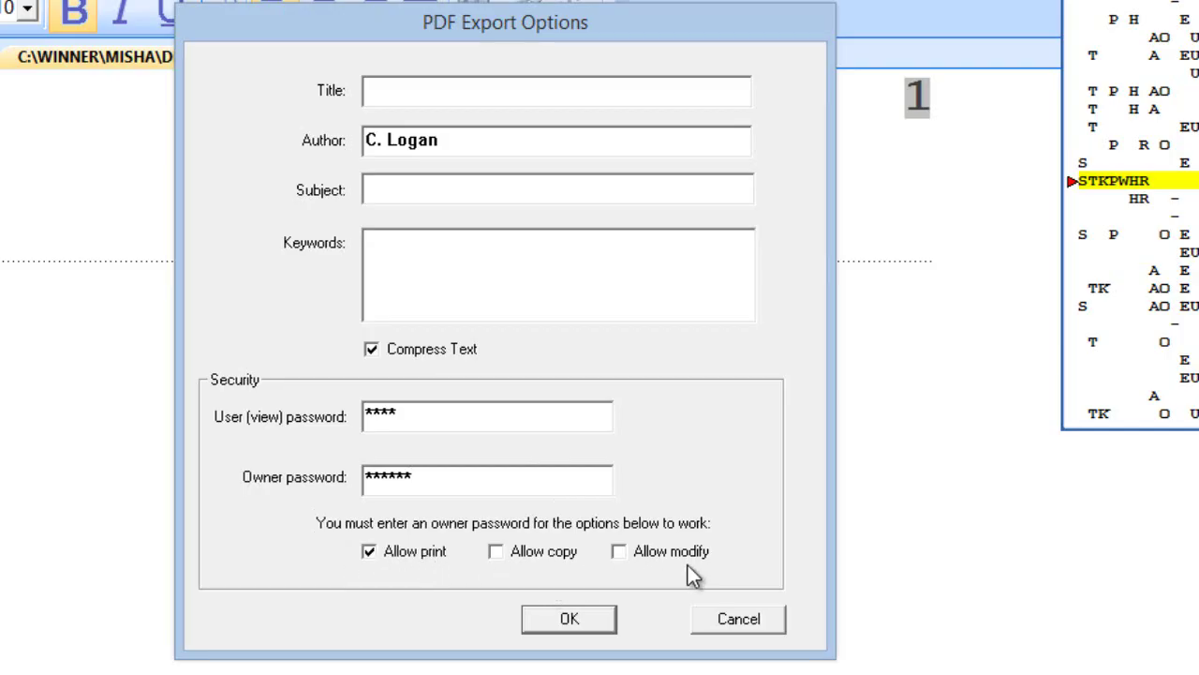
{"action": "left_click", "coordinate": [369, 554]}
{"action": "left_click", "coordinate": [562, 621]}
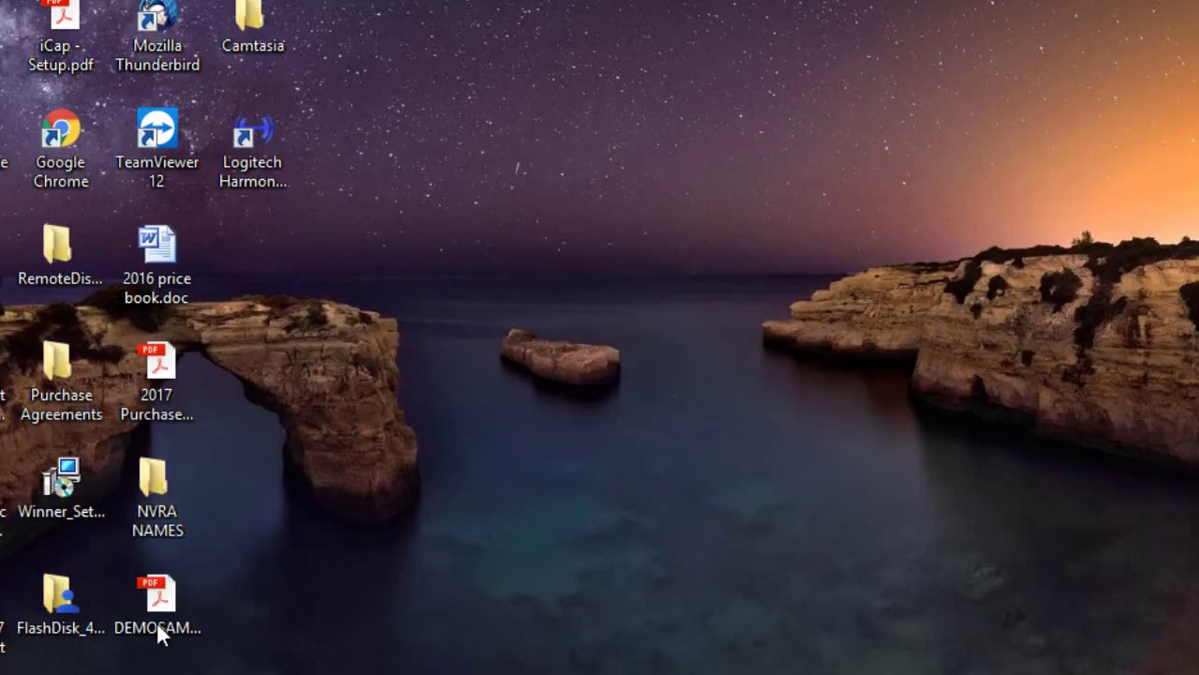
Open the exported DEMOSAMPLE2017A.PDF from the desktop, entering the document open password
{"action": "left_click", "coordinate": [159, 605]}
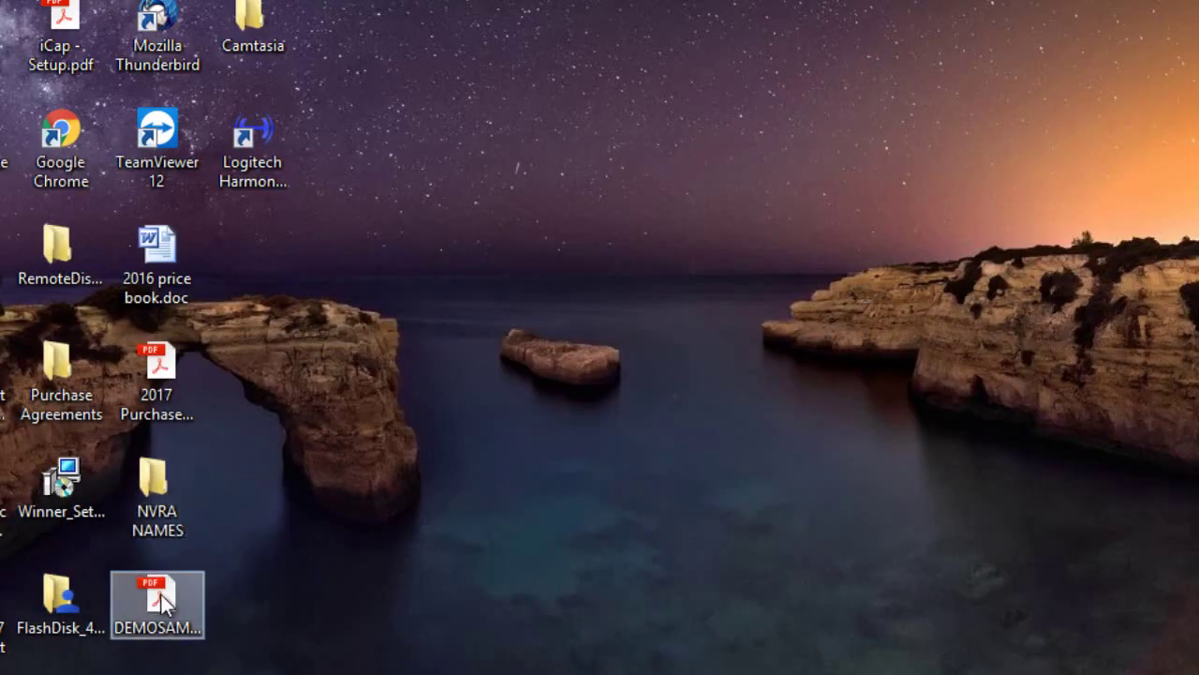
{"action": "double_click", "coordinate": [160, 599]}
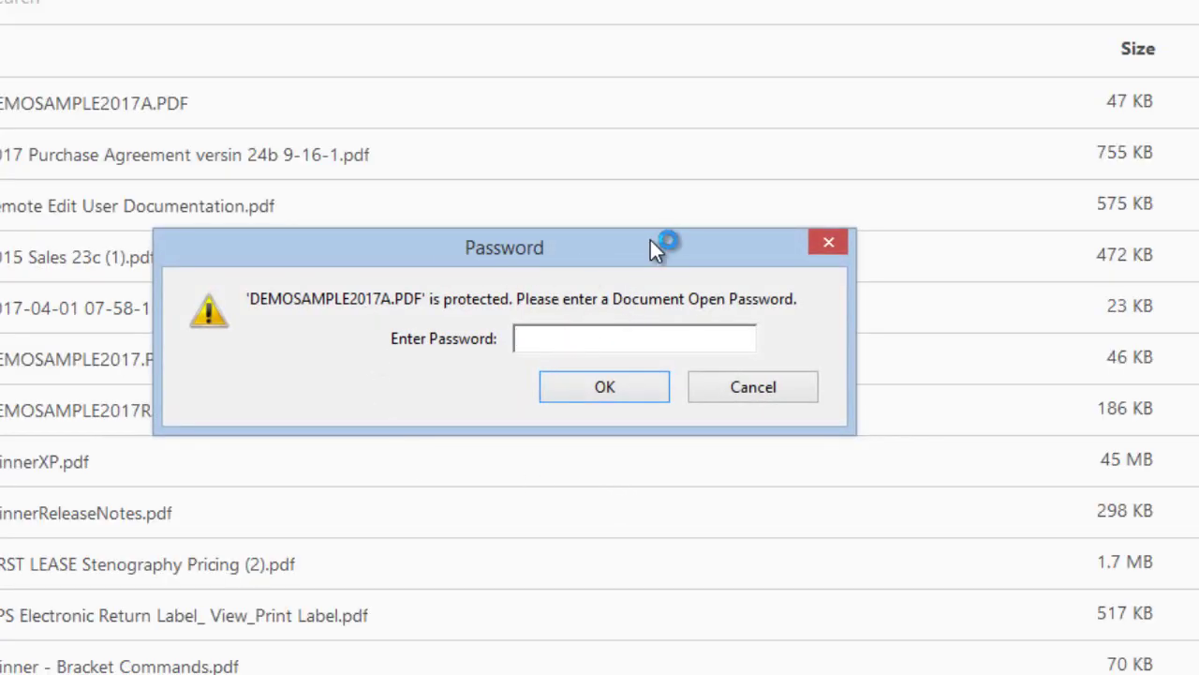
{"action": "type", "text": "****"}
{"action": "left_click", "coordinate": [612, 384]}
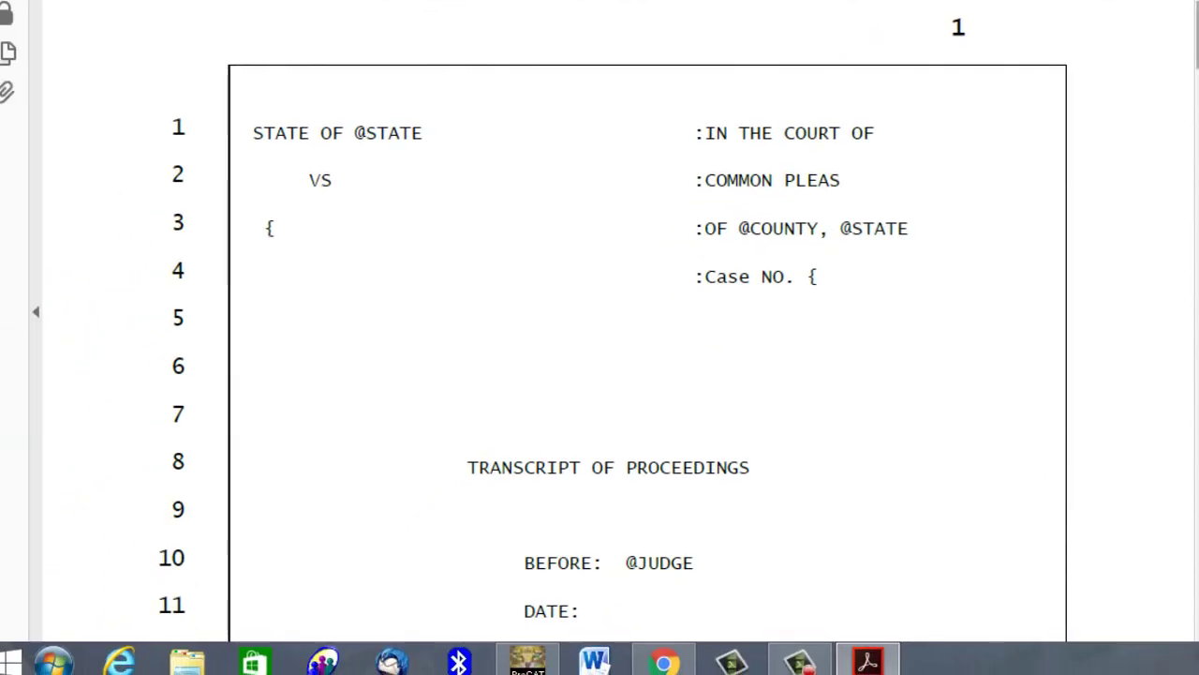
Examine the page layout throughout the PDF, comparing the full-sized first and last pages with the condensed pages between them
{"action": "scroll", "coordinate": [647, 337], "scroll_direction": "down", "scroll_amount": 10}
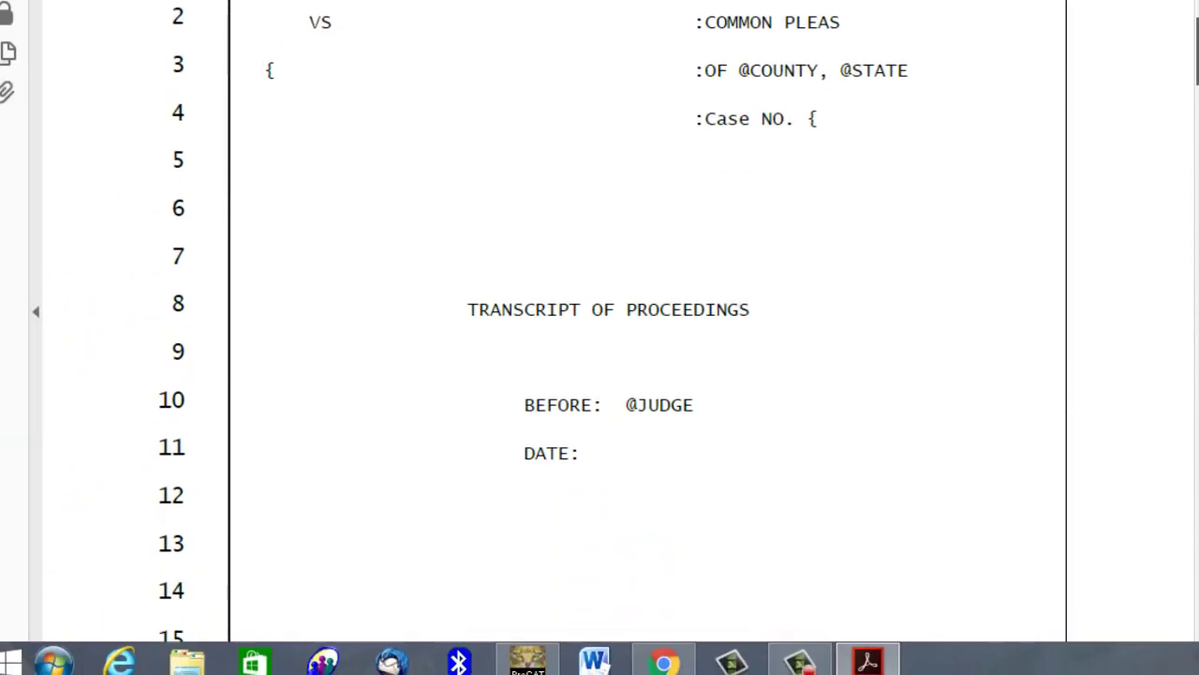
{"action": "scroll", "coordinate": [619, 337], "scroll_direction": "down", "scroll_amount": 10}
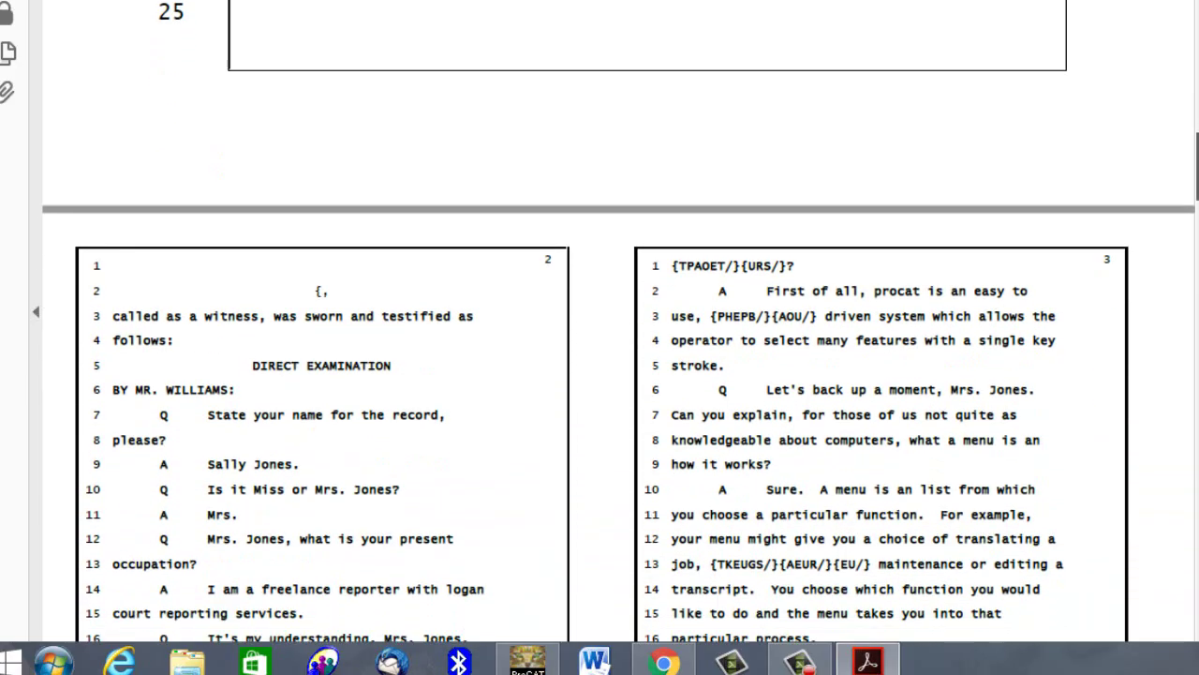
{"action": "scroll", "coordinate": [600, 337], "scroll_direction": "down", "scroll_amount": 10}
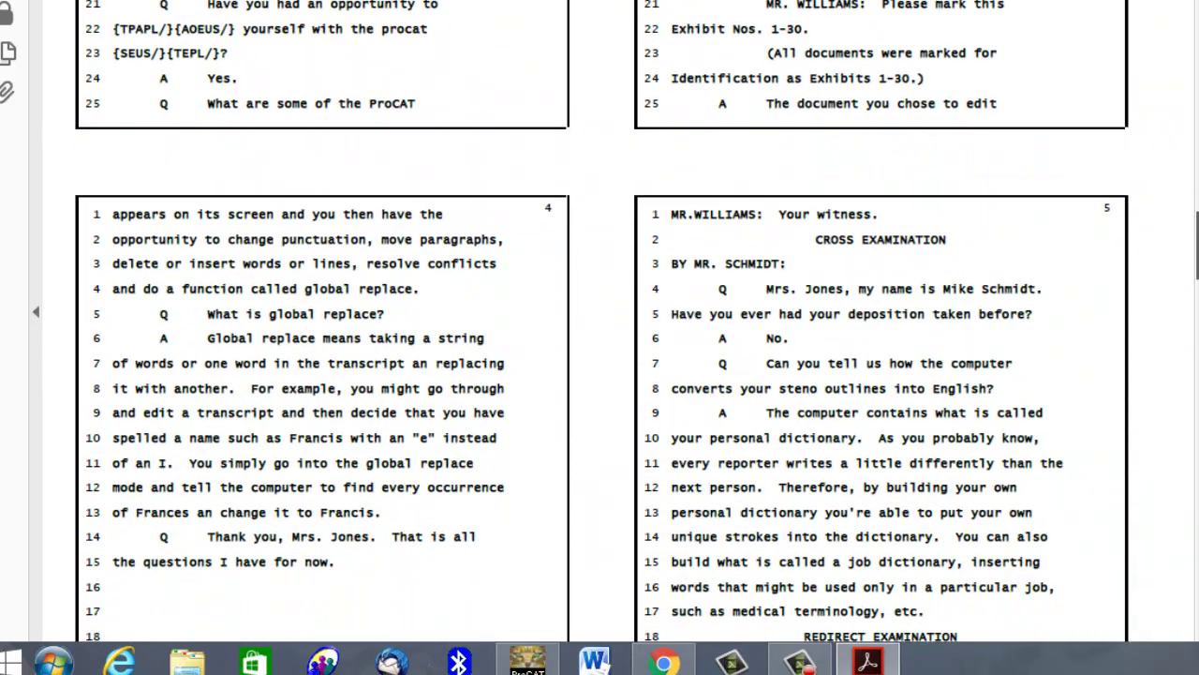
{"action": "scroll", "coordinate": [600, 337], "scroll_direction": "down", "scroll_amount": 10}
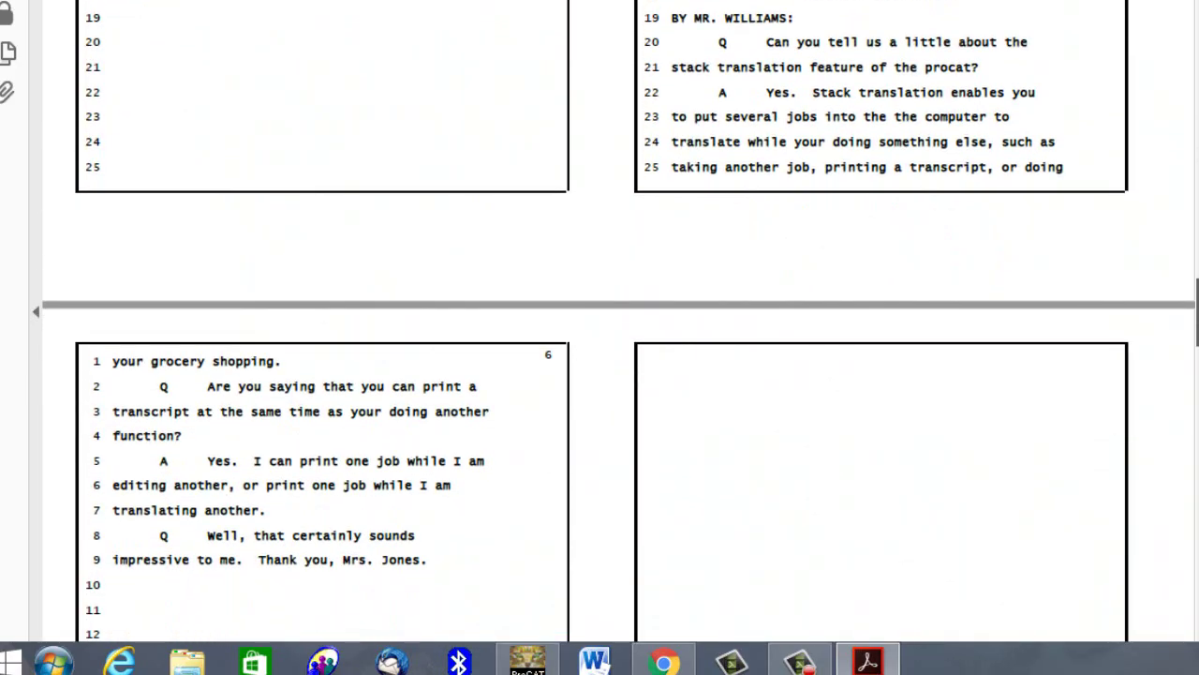
{"action": "scroll", "coordinate": [599, 337], "scroll_direction": "down", "scroll_amount": 1}
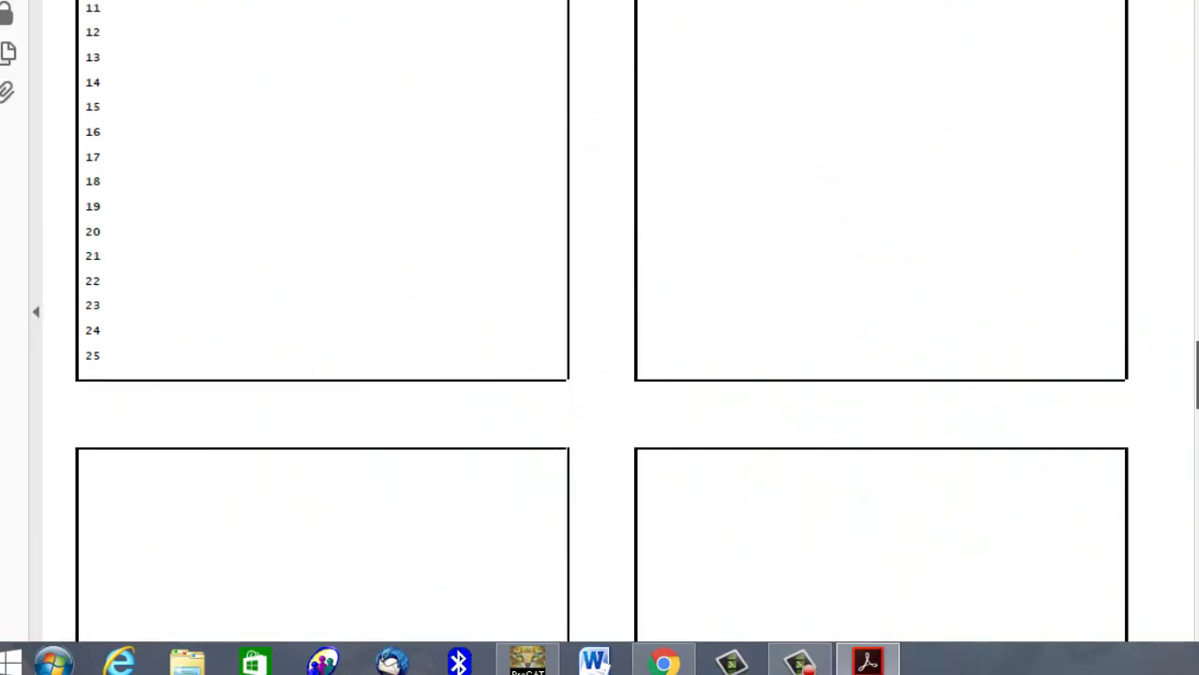
{"action": "scroll", "coordinate": [600, 337], "scroll_direction": "up", "scroll_amount": 8}
{"action": "scroll", "coordinate": [618, 328], "scroll_direction": "down", "scroll_amount": 10}
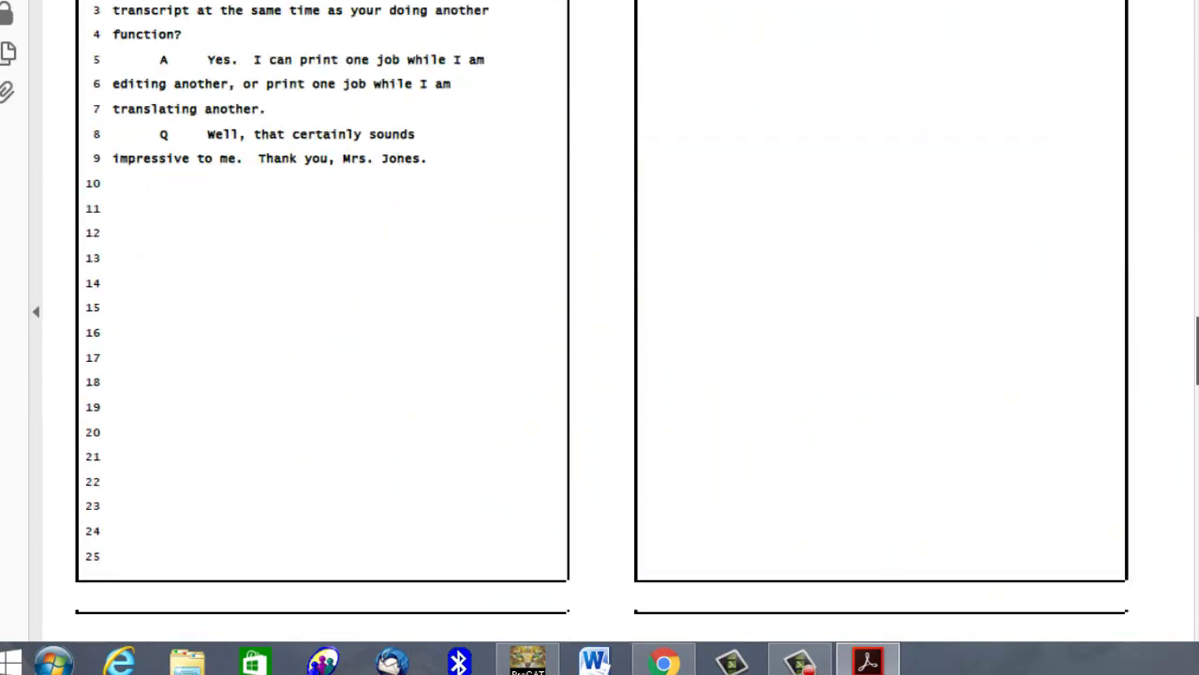
{"action": "key", "text": "ctrl+equal"}
{"action": "scroll", "coordinate": [619, 328], "scroll_direction": "down", "scroll_amount": 1}
{"action": "scroll", "coordinate": [619, 328], "scroll_direction": "down", "scroll_amount": 1}
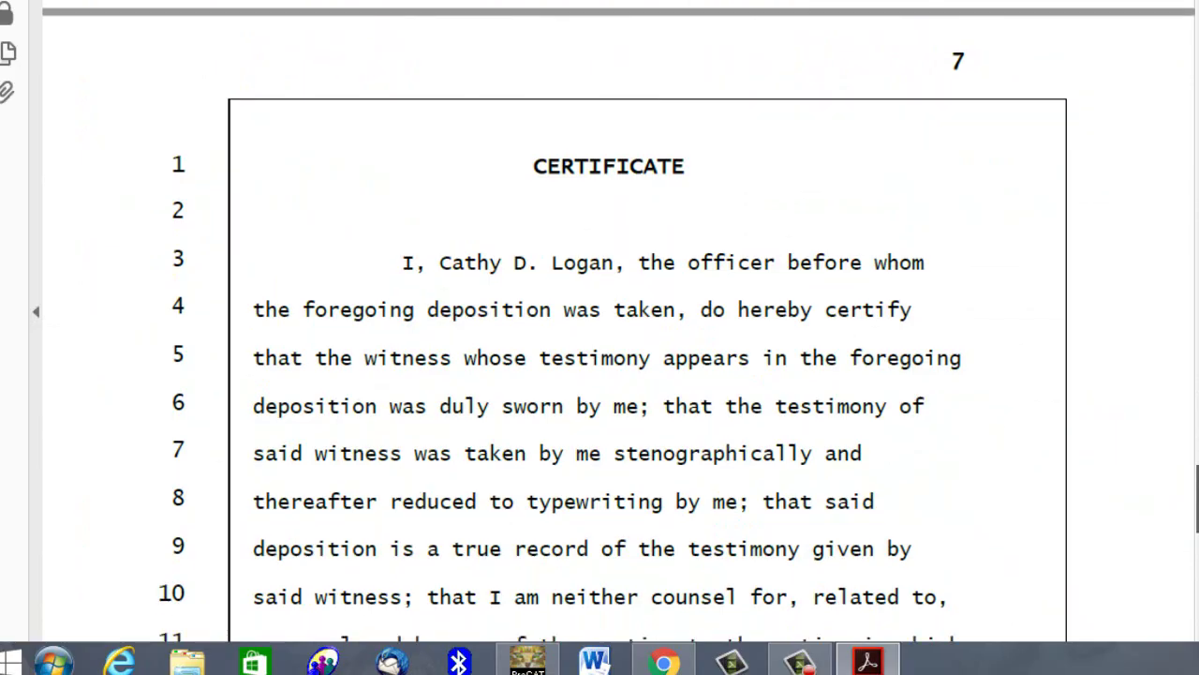
{"action": "key", "text": "ctrl+minus"}
{"action": "scroll", "coordinate": [600, 337], "scroll_direction": "up", "scroll_amount": 5}
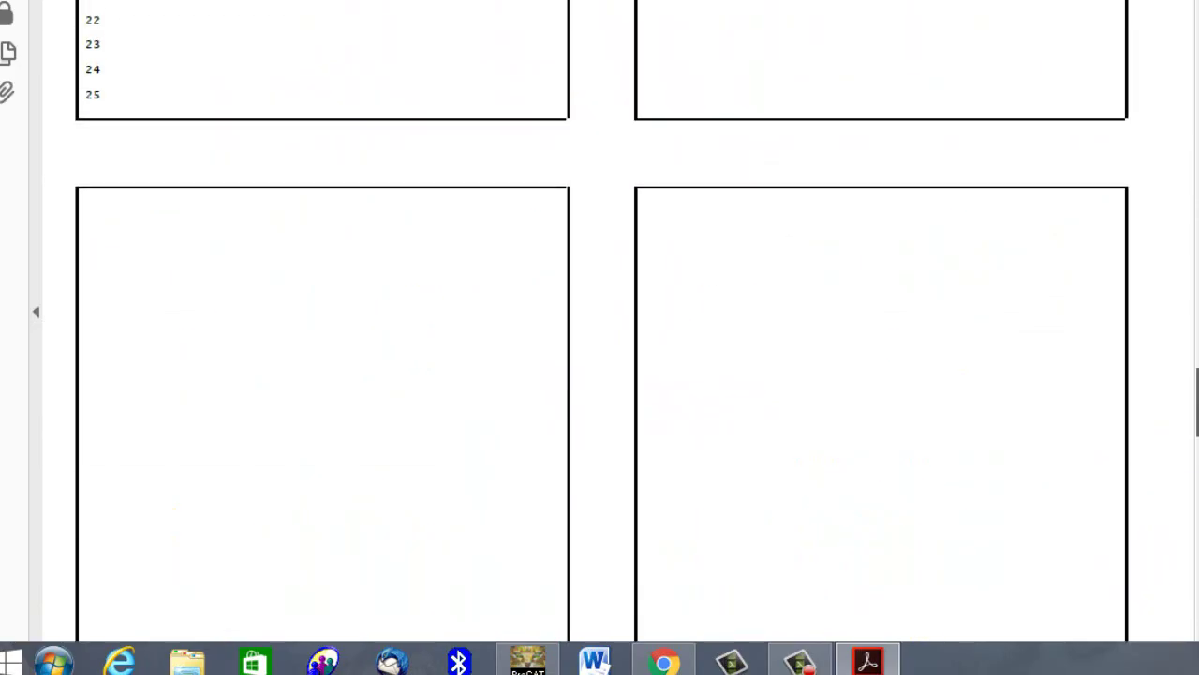
{"action": "scroll", "coordinate": [600, 338], "scroll_direction": "up", "scroll_amount": 15}
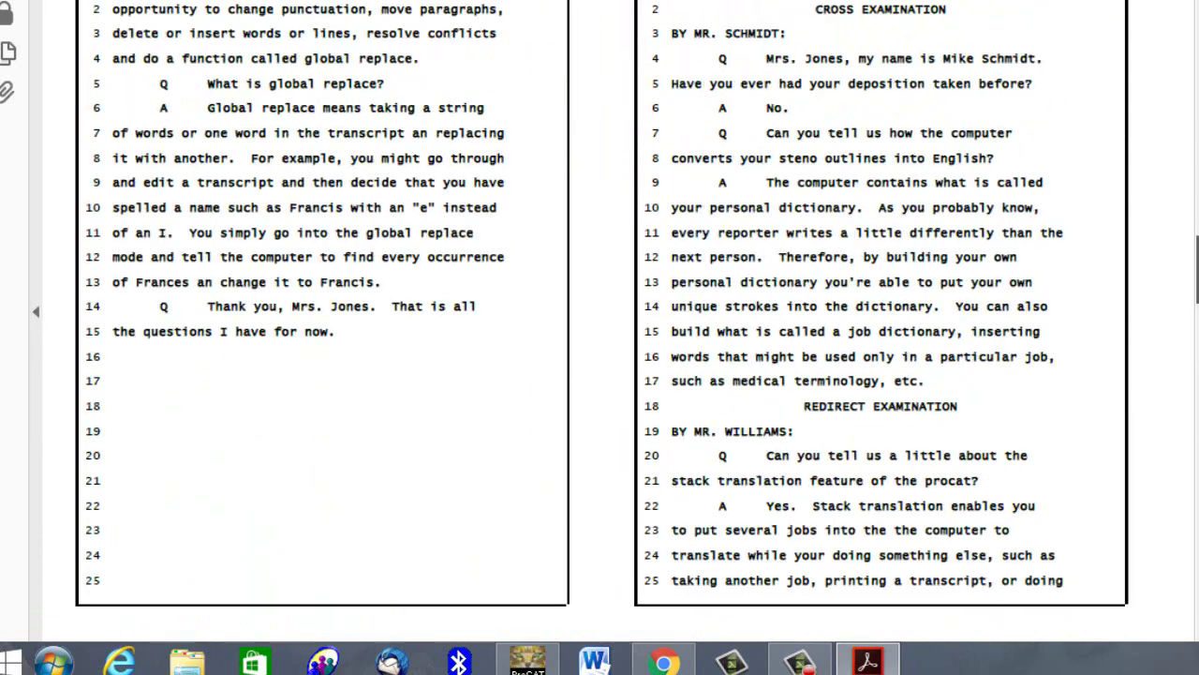
{"action": "scroll", "coordinate": [600, 337], "scroll_direction": "up", "scroll_amount": 3}
{"action": "key", "text": "ctrl+plus"}
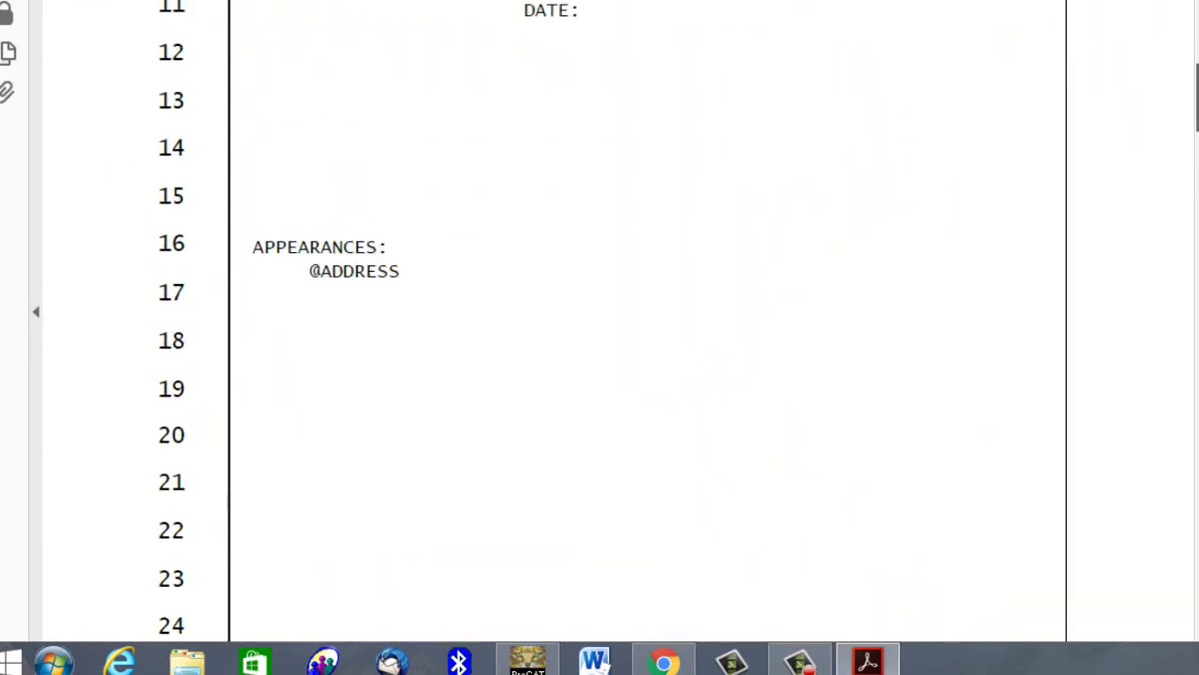
{"action": "scroll", "coordinate": [599, 337], "scroll_direction": "up", "scroll_amount": 3}
{"action": "key", "text": "ctrl+minus"}
{"action": "key", "text": "ctrl+End"}
{"action": "key", "text": "ctrl+plus"}
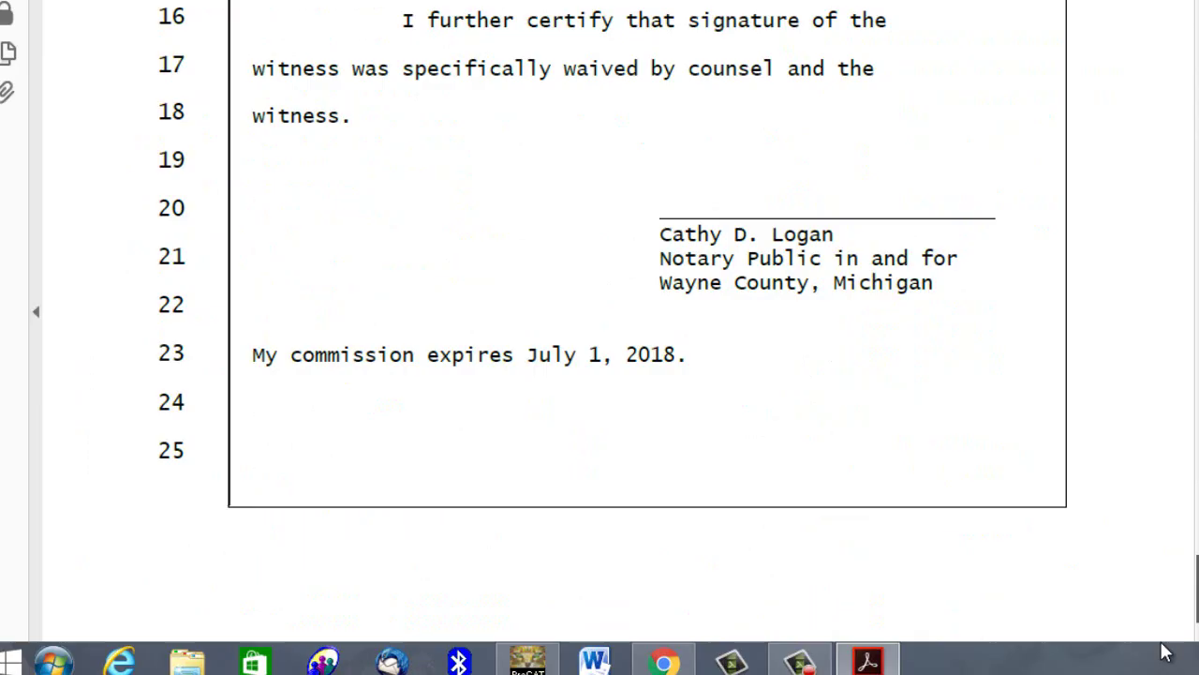
{"action": "key", "text": "ctrl+minus"}
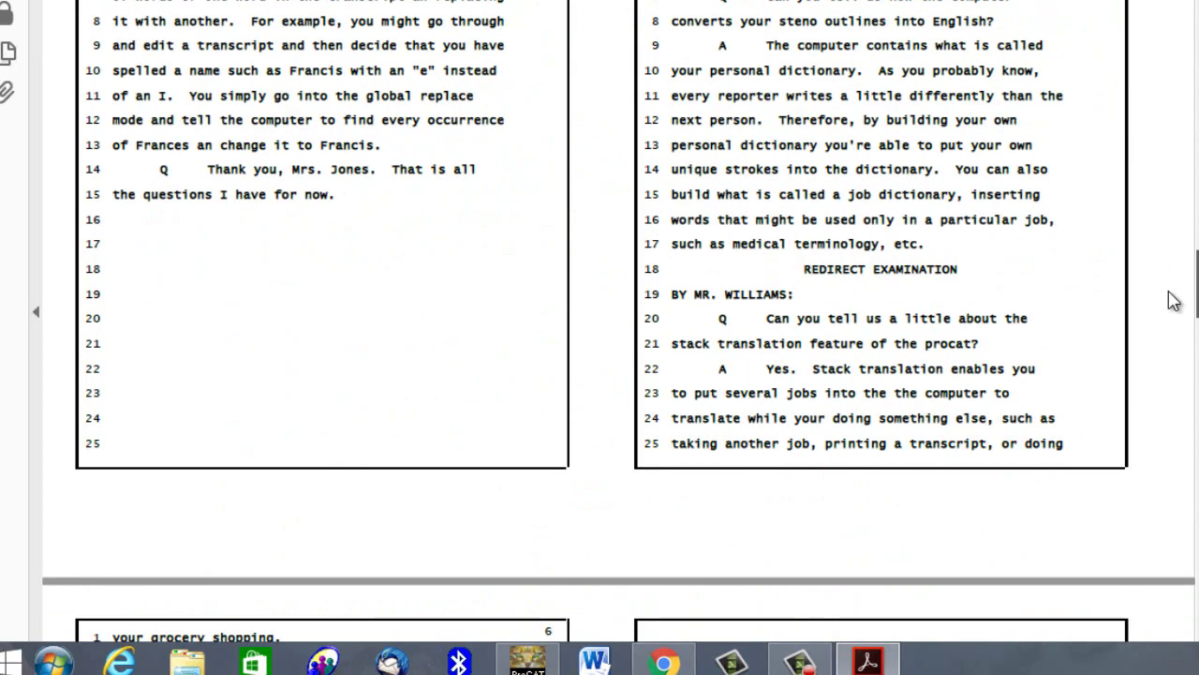
{"action": "scroll", "coordinate": [1169, 297], "scroll_direction": "up", "scroll_amount": 8}
{"action": "scroll", "coordinate": [1175, 226], "scroll_direction": "up", "scroll_amount": 4}
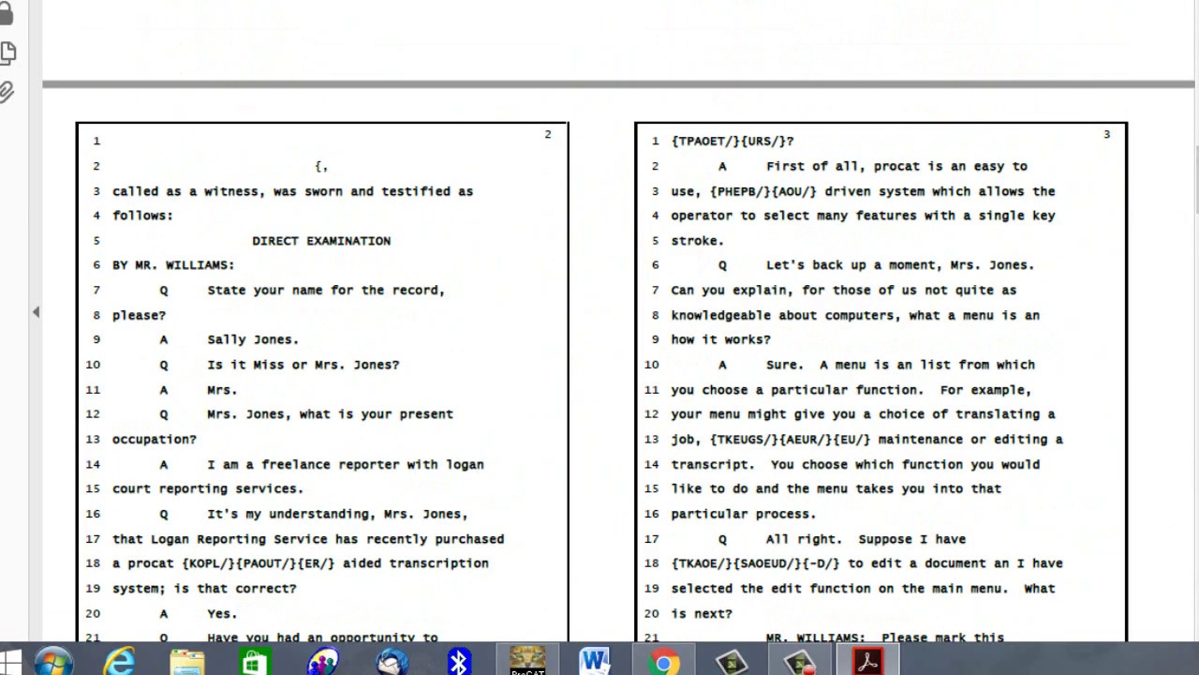
Close the PDF and switch back to ProCAT Winner
{"action": "key", "text": "alt+F4"}
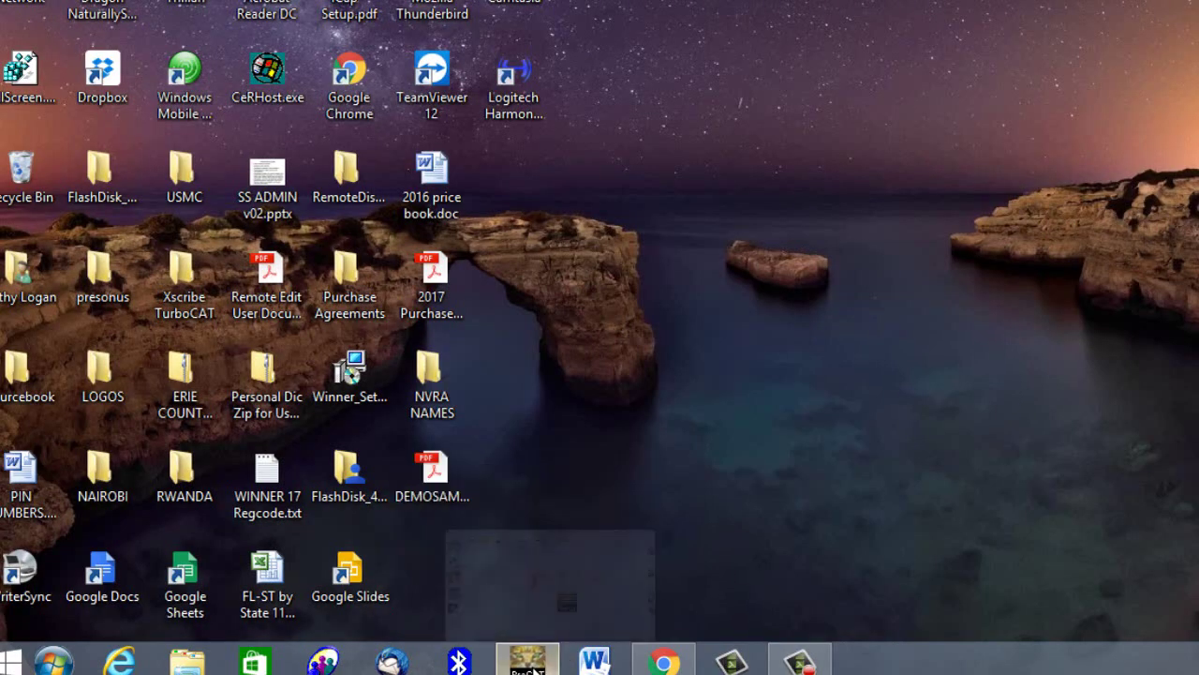
{"action": "left_click", "coordinate": [527, 661]}
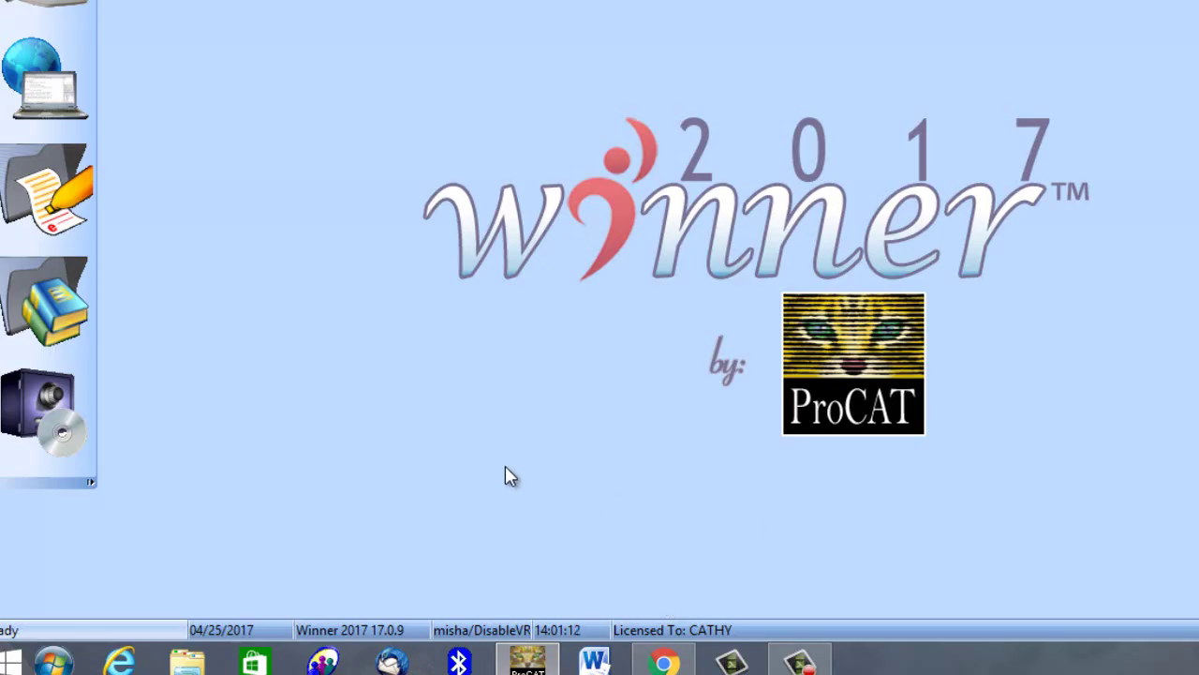